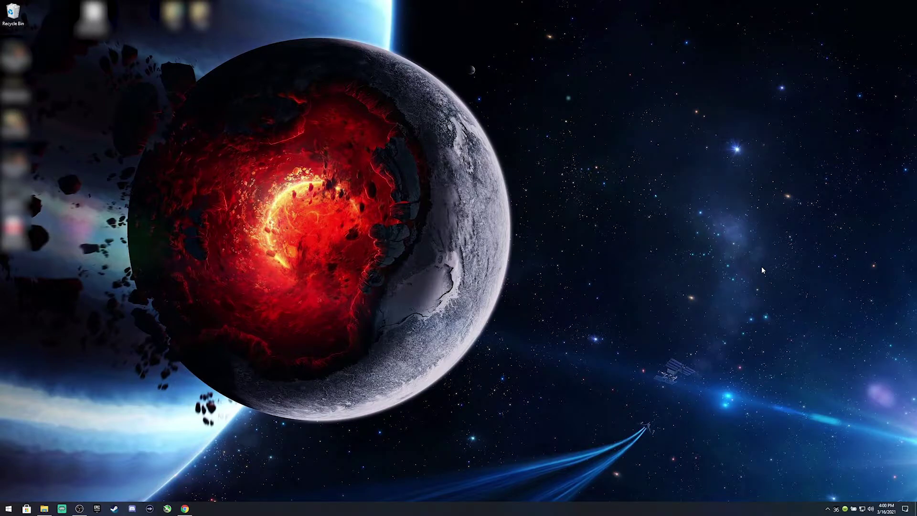
Open Task Manager and examine the running apps and background processes for Google Chrome entries.
{"action": "key", "text": "ctrl+shift+Escape"}
{"action": "scroll", "coordinate": [428, 259], "scroll_direction": "down", "scroll_amount": 5}
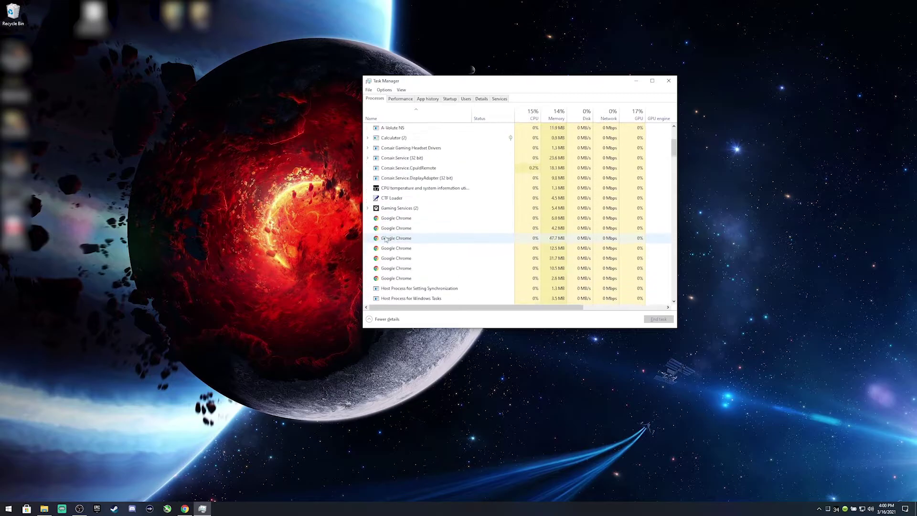
{"action": "scroll", "coordinate": [422, 255], "scroll_direction": "down", "scroll_amount": 1}
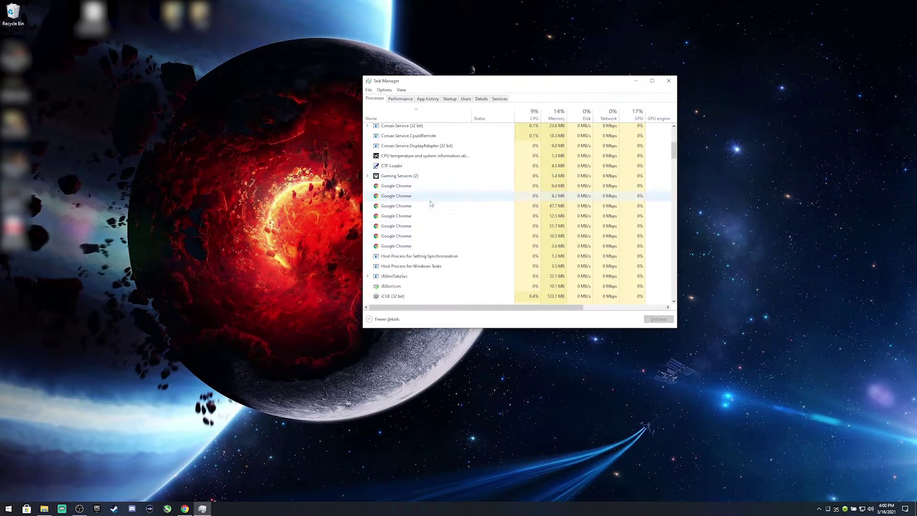
{"action": "scroll", "coordinate": [438, 233], "scroll_direction": "up", "scroll_amount": 3}
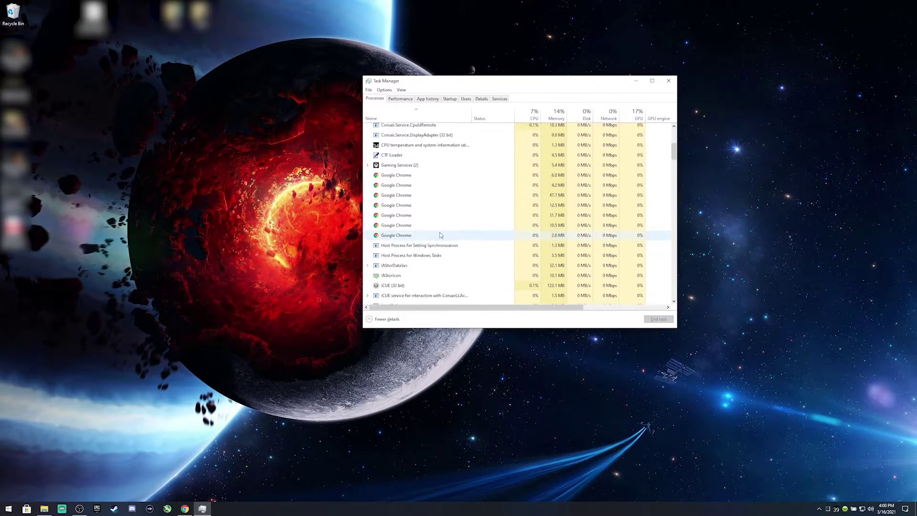
{"action": "scroll", "coordinate": [436, 235], "scroll_direction": "up", "scroll_amount": 2}
{"action": "scroll", "coordinate": [444, 205], "scroll_direction": "down", "scroll_amount": 4}
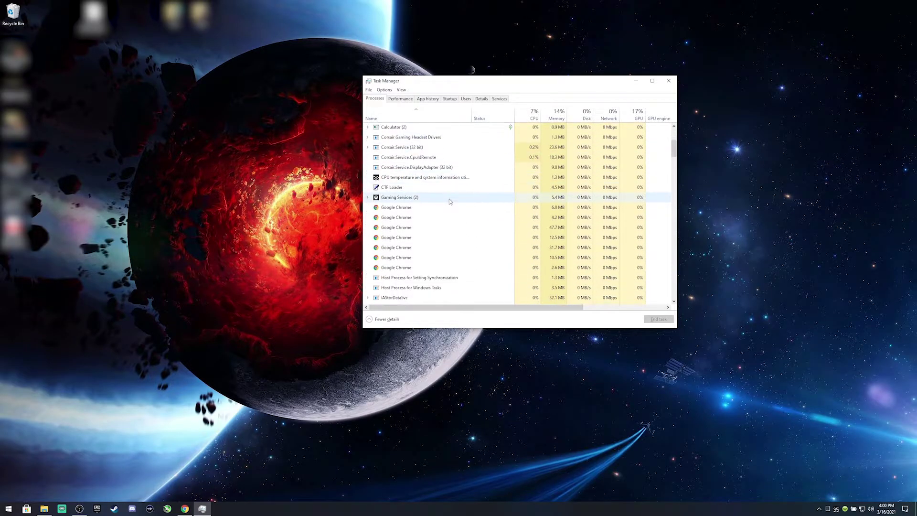
{"action": "scroll", "coordinate": [414, 226], "scroll_direction": "up", "scroll_amount": 5}
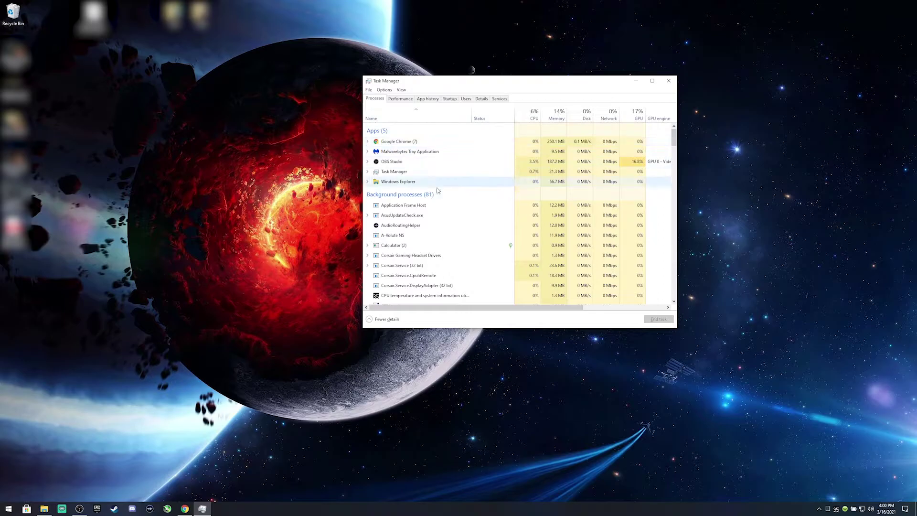
{"action": "scroll", "coordinate": [459, 205], "scroll_direction": "down", "scroll_amount": 3}
{"action": "scroll", "coordinate": [472, 239], "scroll_direction": "down", "scroll_amount": 2}
{"action": "scroll", "coordinate": [460, 245], "scroll_direction": "up", "scroll_amount": 5}
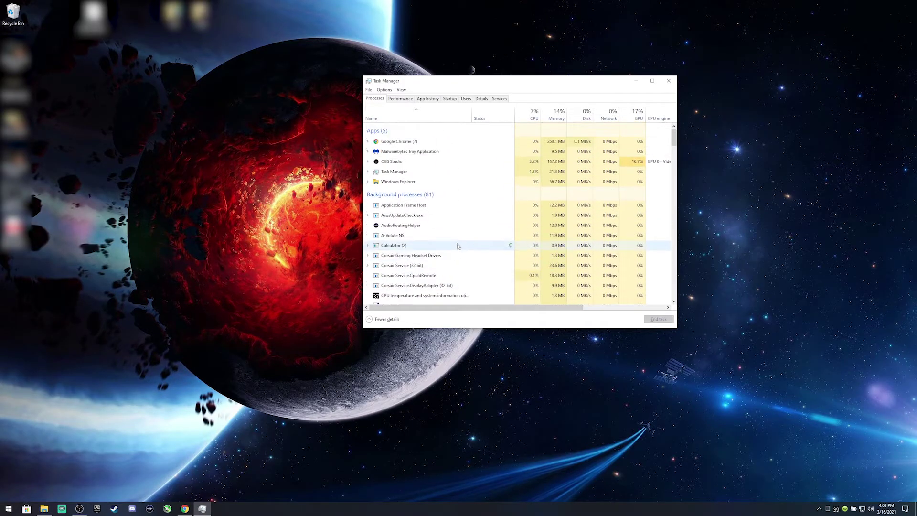
{"action": "scroll", "coordinate": [459, 205], "scroll_direction": "down", "scroll_amount": 5}
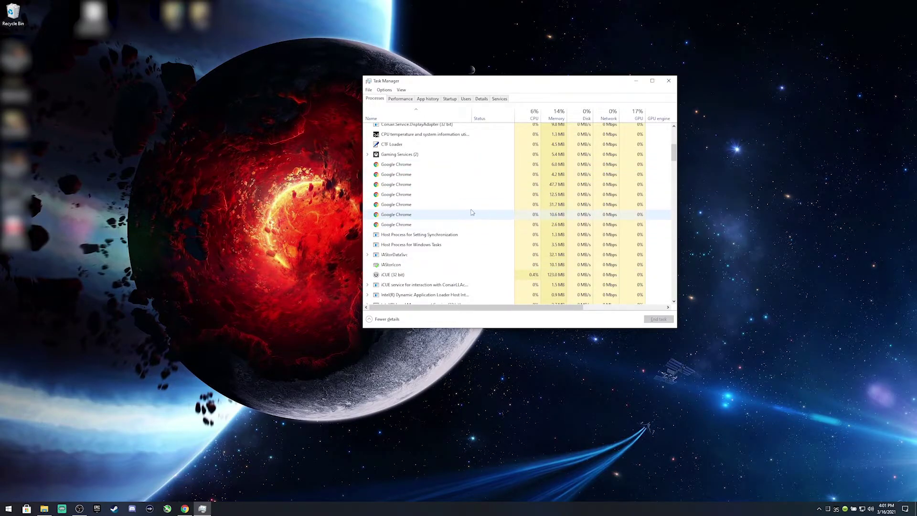
Select the first Google Chrome background process, return to the start of the process list and close Task Manager.
{"action": "left_click", "coordinate": [424, 164]}
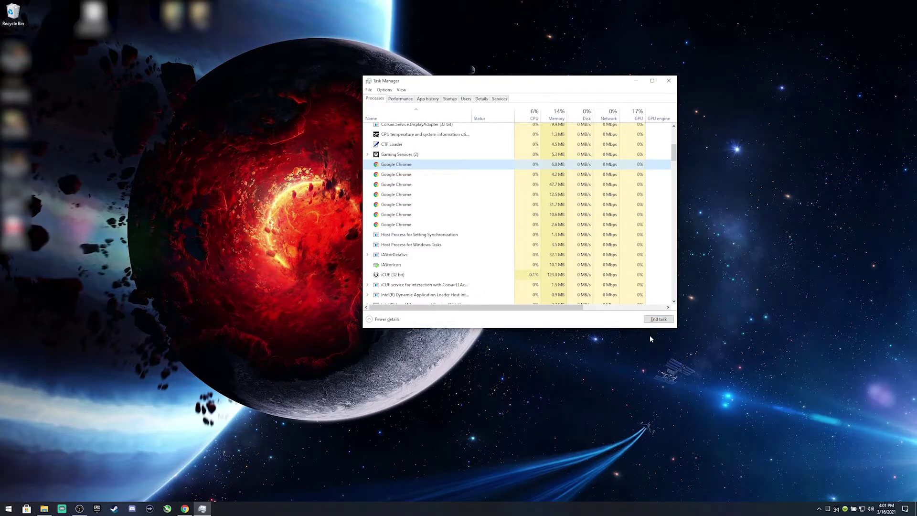
{"action": "scroll", "coordinate": [449, 220], "scroll_direction": "up", "scroll_amount": 1}
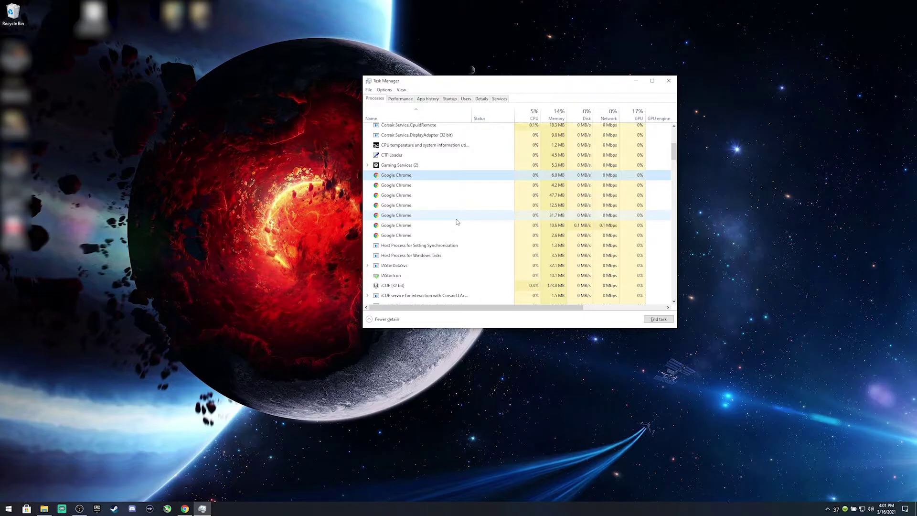
{"action": "scroll", "coordinate": [458, 220], "scroll_direction": "up", "scroll_amount": 5}
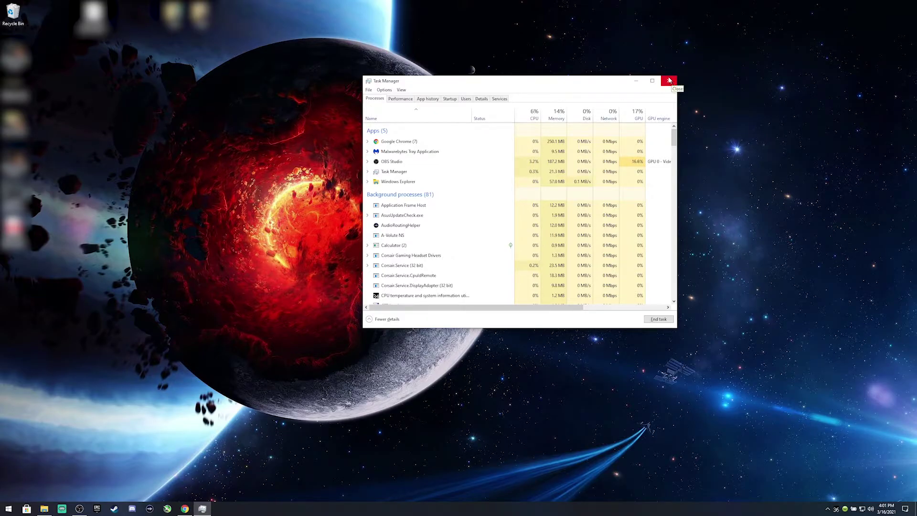
{"action": "left_click_drag", "start_coordinate": [546, 82], "coordinate": [916, 89]}
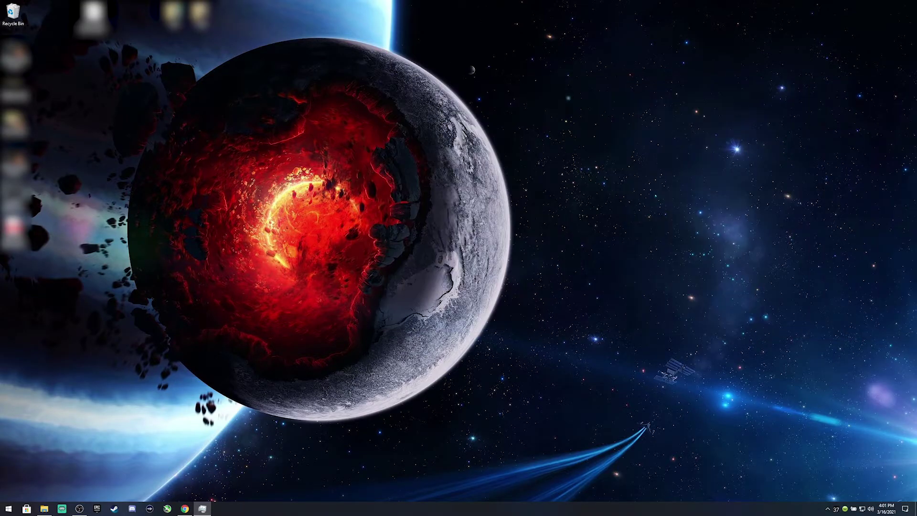
{"action": "left_click", "coordinate": [665, 318]}
Open Webroot SecureAnywhere and start adding a file to the Block/Allow Files list of PC Security.
{"action": "double_click", "coordinate": [844, 509]}
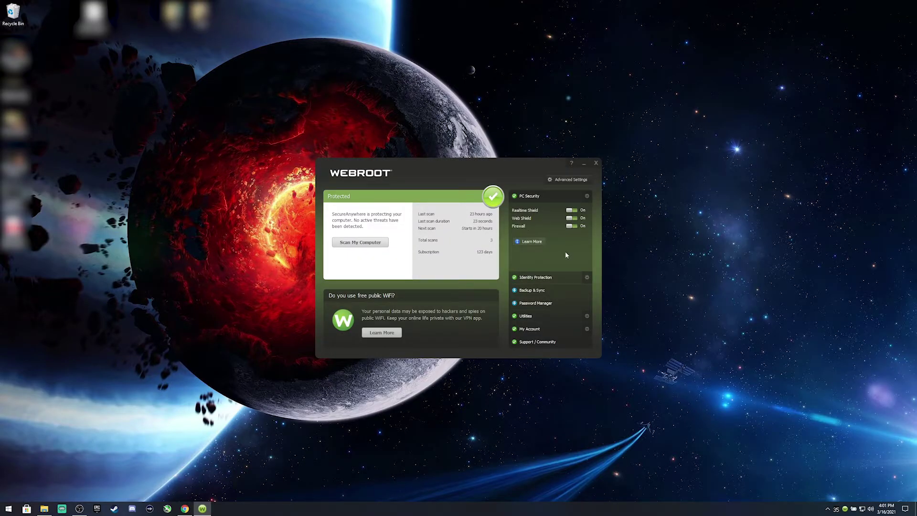
{"action": "left_click", "coordinate": [588, 197]}
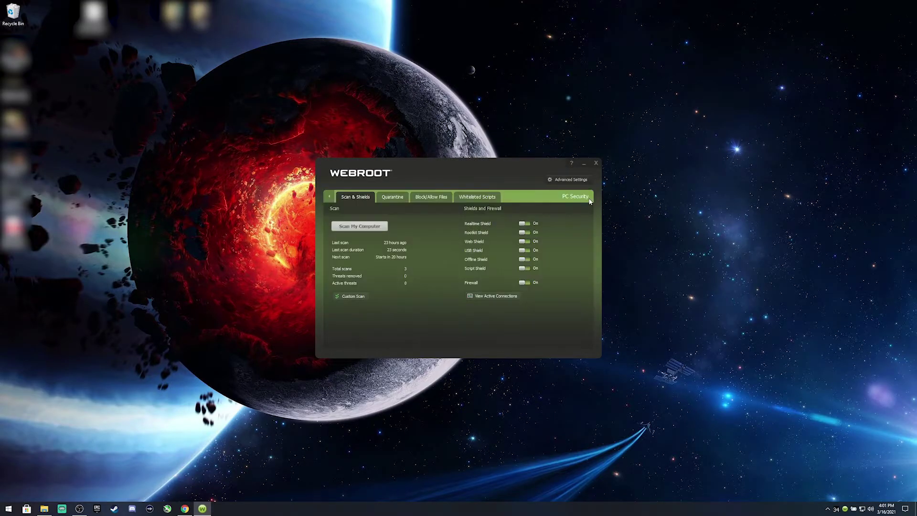
{"action": "left_click", "coordinate": [432, 198]}
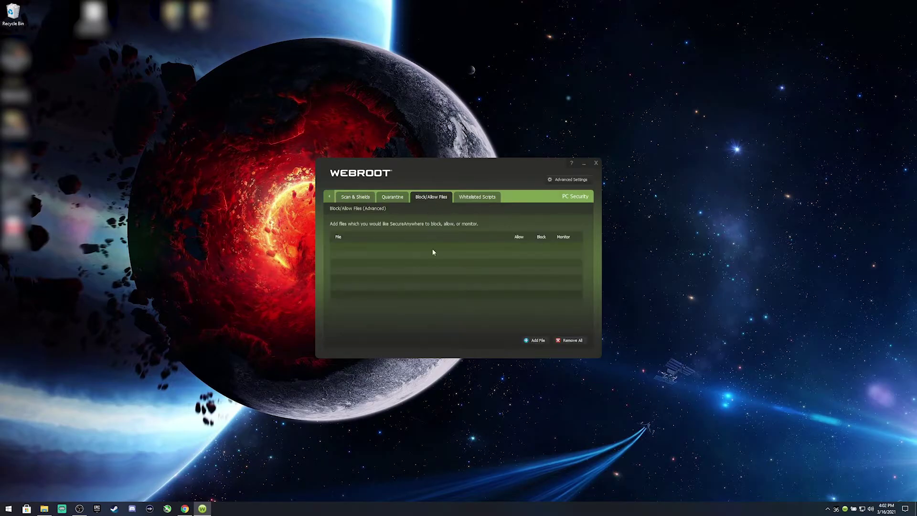
{"action": "left_click", "coordinate": [537, 340]}
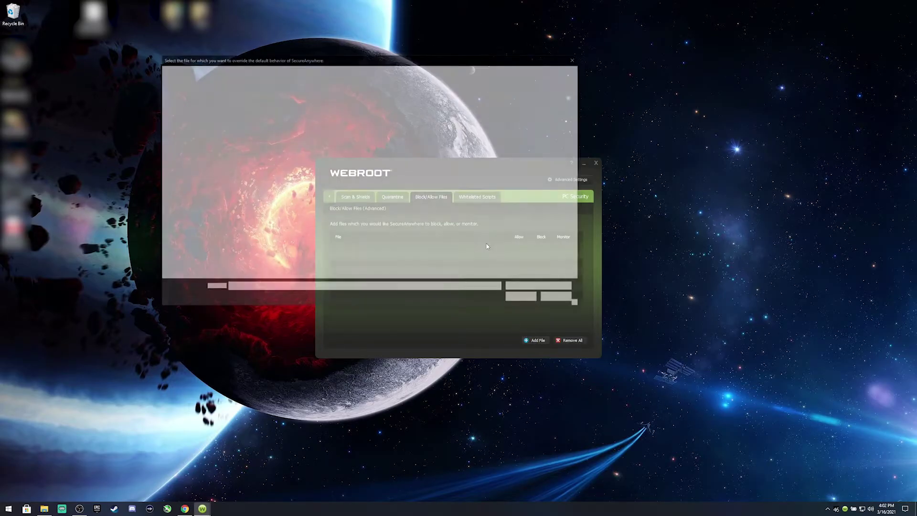
Select chrome.exe from Chrome's Application folder as the override file, dismiss the file selection and close Webroot.
{"action": "left_click_drag", "start_coordinate": [303, 59], "coordinate": [335, 59]}
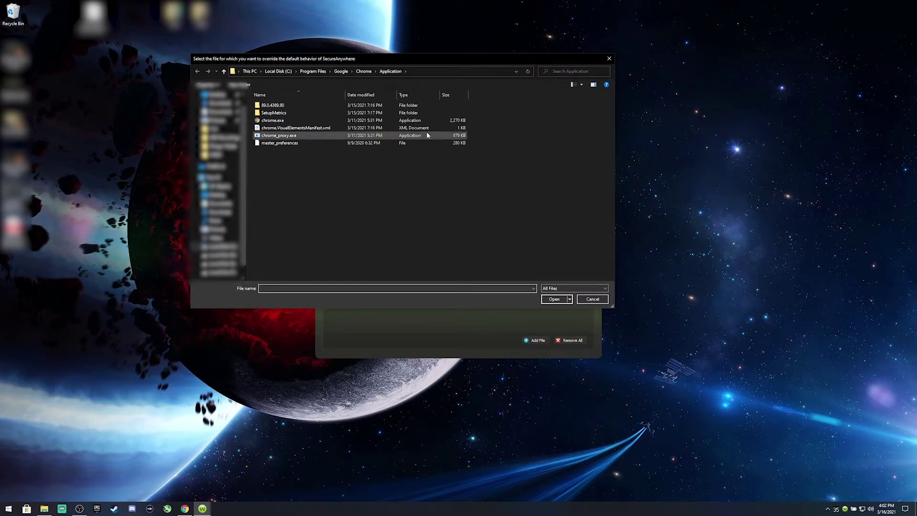
{"action": "left_click_drag", "start_coordinate": [426, 59], "coordinate": [238, 77]}
{"action": "left_click", "coordinate": [468, 250]}
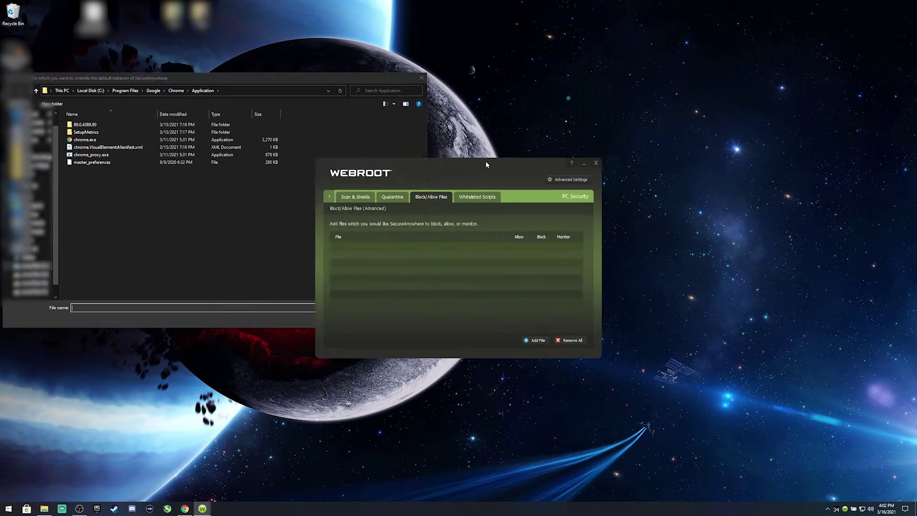
{"action": "left_click_drag", "start_coordinate": [477, 164], "coordinate": [577, 144]}
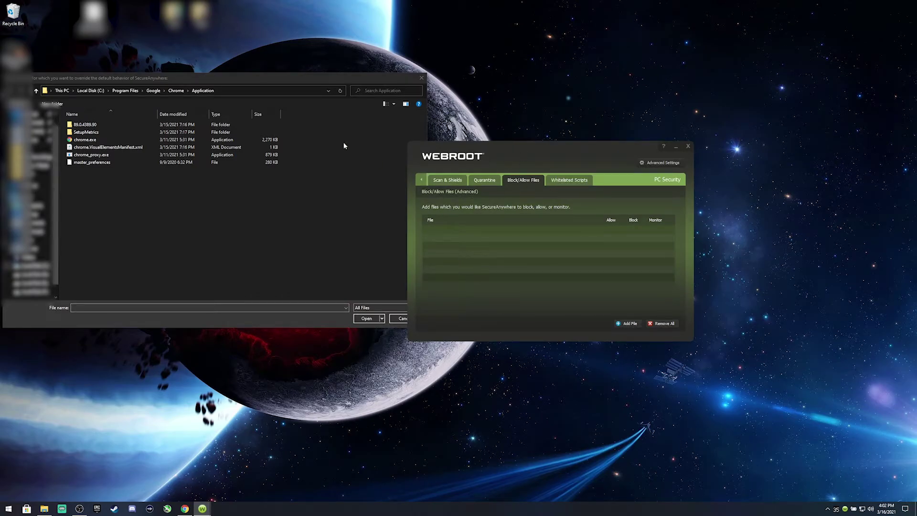
{"action": "left_click_drag", "start_coordinate": [300, 82], "coordinate": [361, 74]}
{"action": "left_click", "coordinate": [146, 131]}
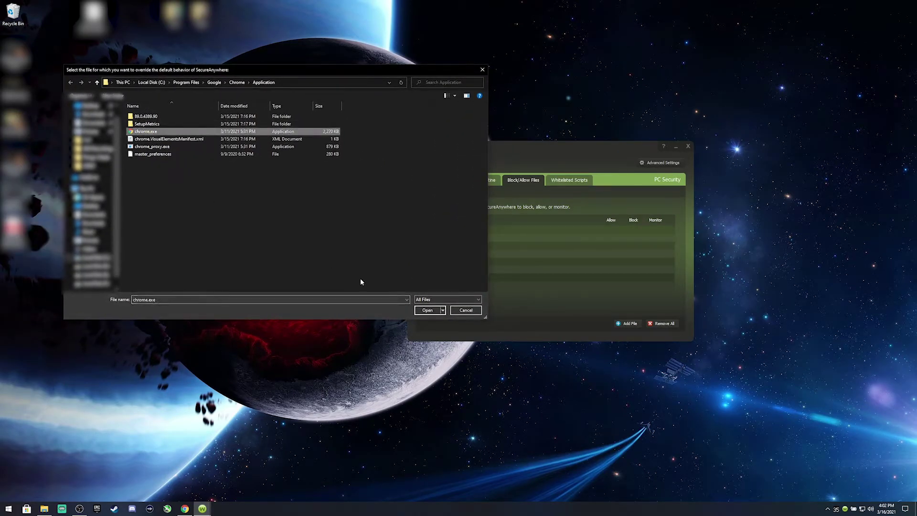
{"action": "left_click", "coordinate": [482, 69]}
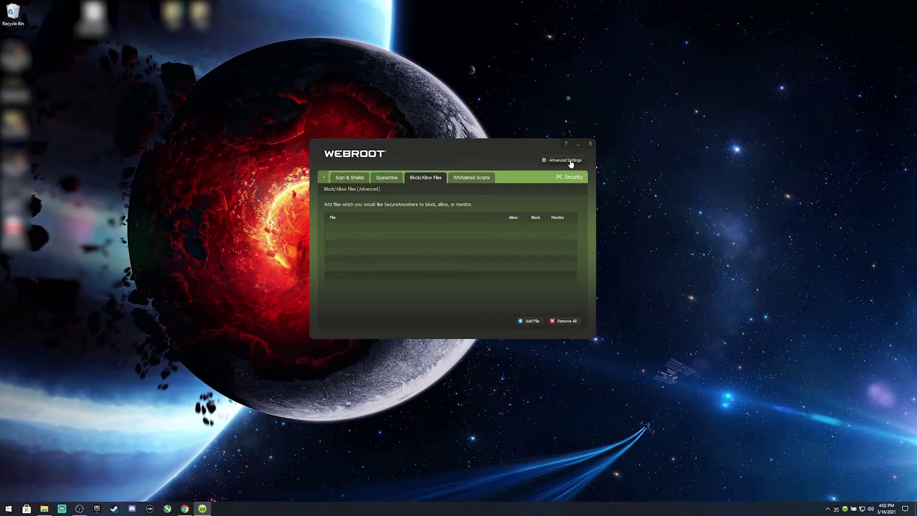
{"action": "left_click", "coordinate": [590, 144]}
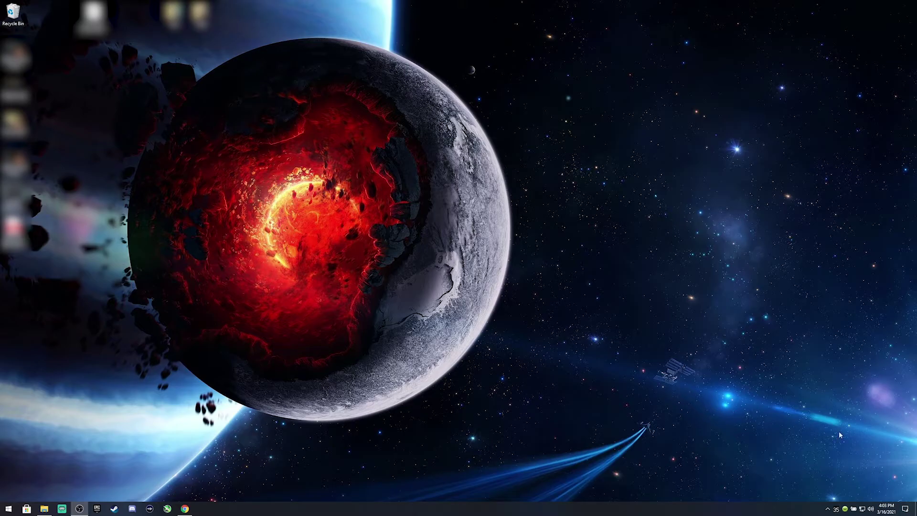
Reopen Webroot and display the keycode and subscription details under My Account.
{"action": "double_click", "coordinate": [844, 508]}
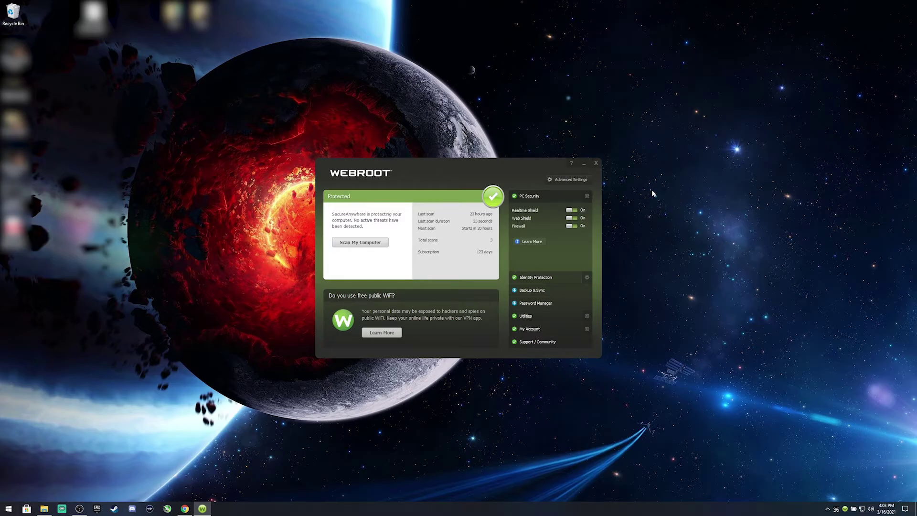
{"action": "left_click", "coordinate": [586, 329]}
{"action": "mouse_move", "coordinate": [507, 164]}
{"action": "left_mouse_down"}
{"action": "mouse_move", "coordinate": [535, 150]}
{"action": "mouse_move", "coordinate": [495, 155]}
{"action": "left_mouse_up"}
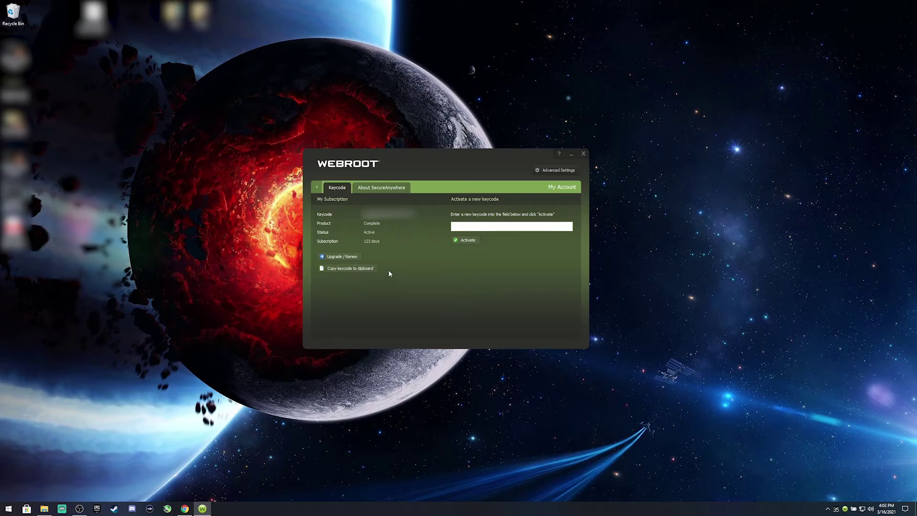
Create a new text document with the default name on the desktop and open it in Notepad.
{"action": "left_click", "coordinate": [680, 160]}
{"action": "right_click", "coordinate": [669, 102]}
{"action": "mouse_move", "coordinate": [698, 168]}
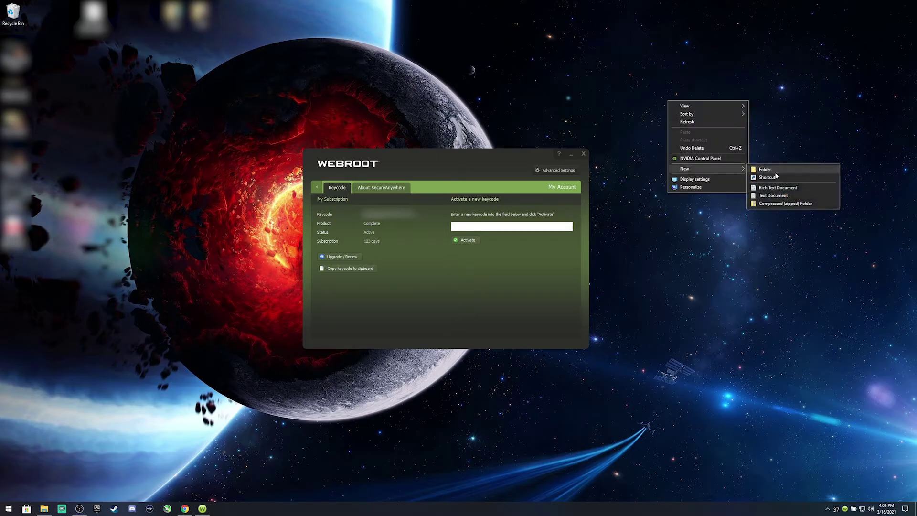
{"action": "left_click", "coordinate": [790, 194]}
{"action": "key", "text": "Return"}
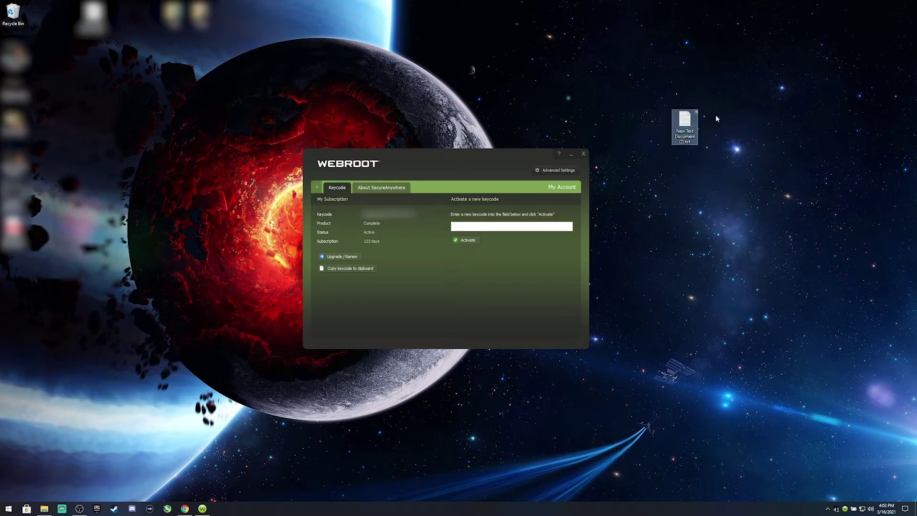
{"action": "double_click", "coordinate": [688, 119]}
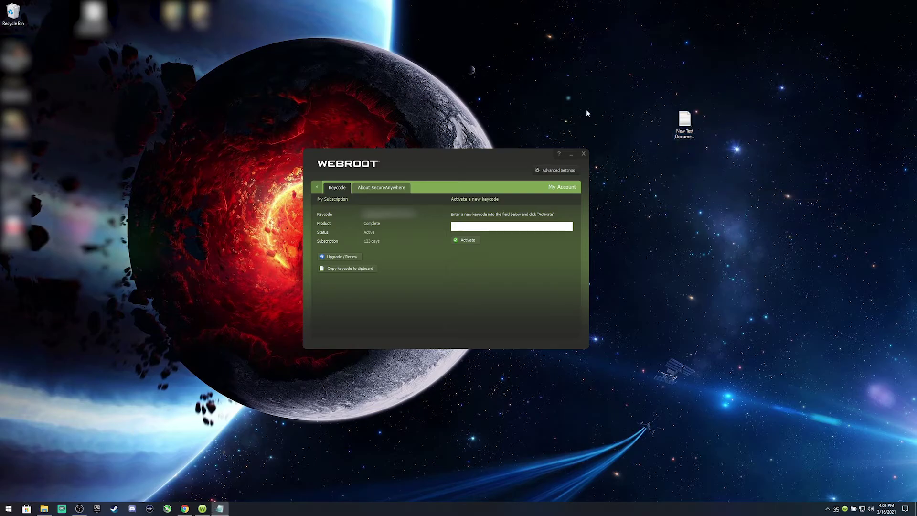
{"action": "left_click_drag", "start_coordinate": [489, 57], "coordinate": [475, 45]}
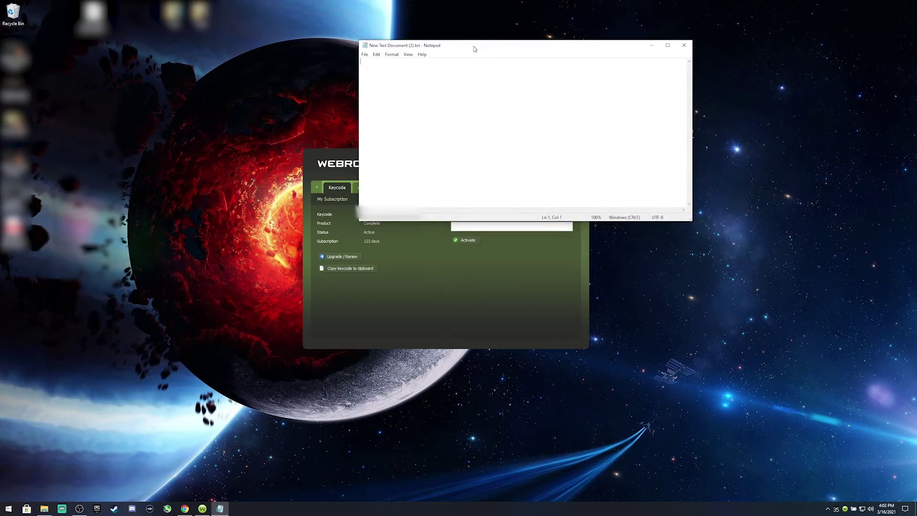
Close the blank text document, delete it from the desktop and close Webroot.
{"action": "left_click", "coordinate": [684, 45]}
{"action": "left_click", "coordinate": [690, 120]}
{"action": "key", "text": "Delete"}
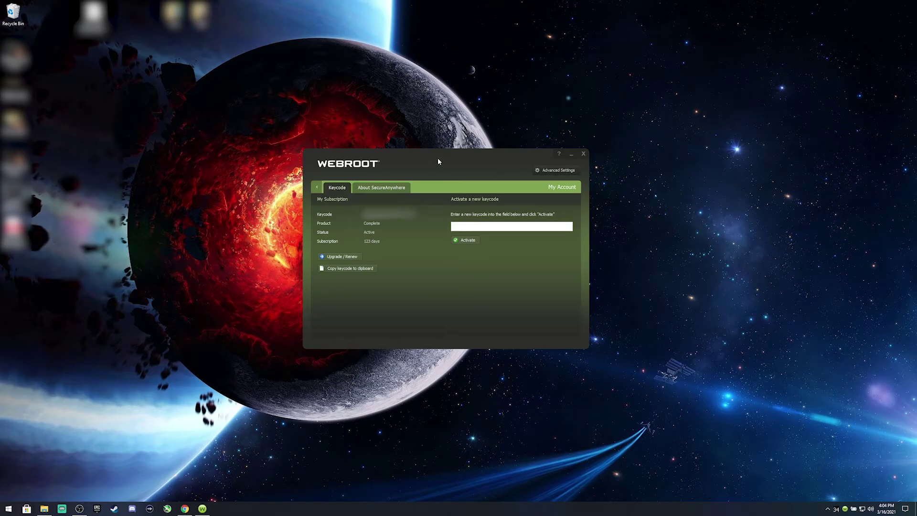
{"action": "left_click_drag", "start_coordinate": [437, 152], "coordinate": [465, 149]}
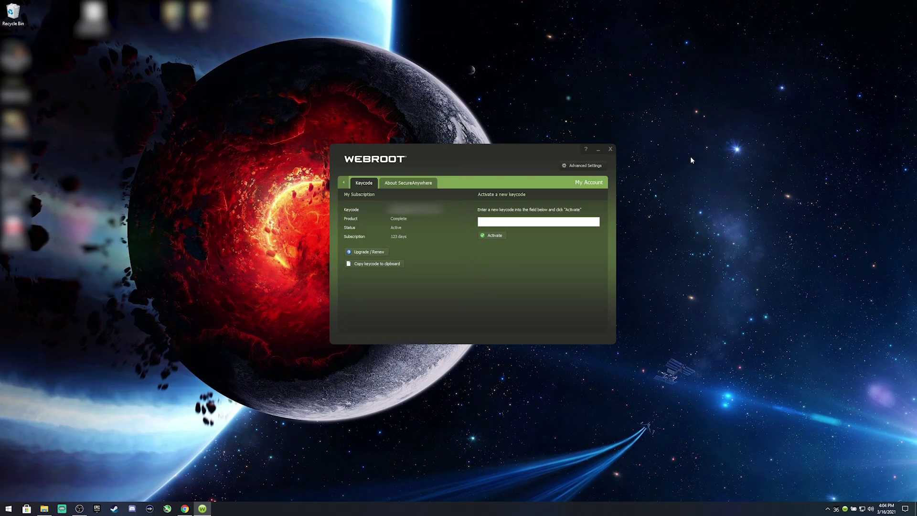
{"action": "left_click", "coordinate": [610, 148]}
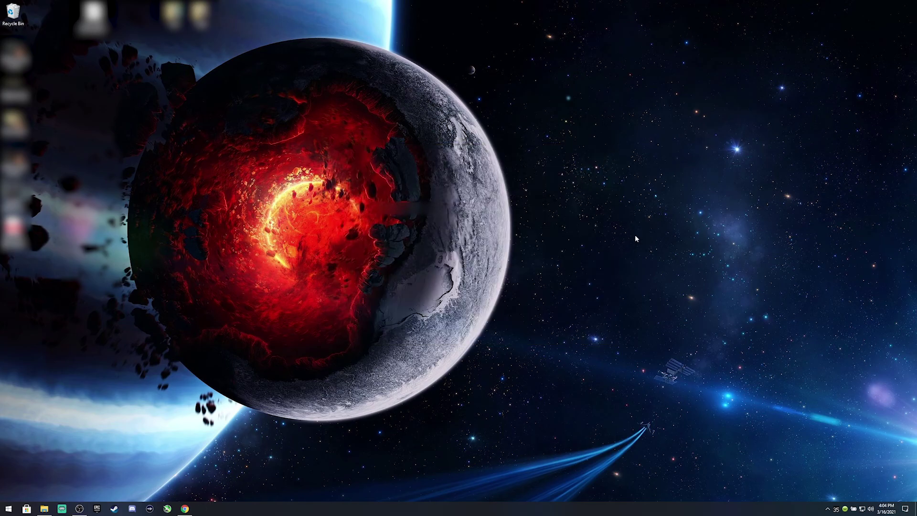